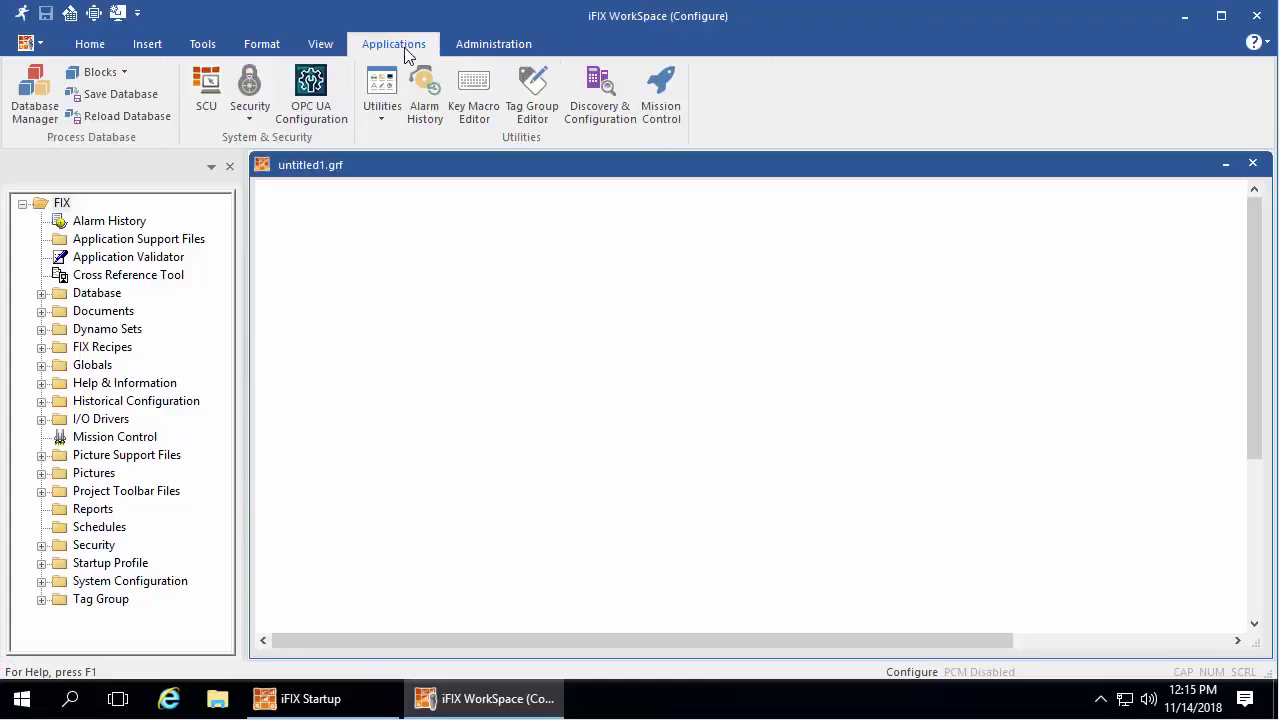
click(36, 106)
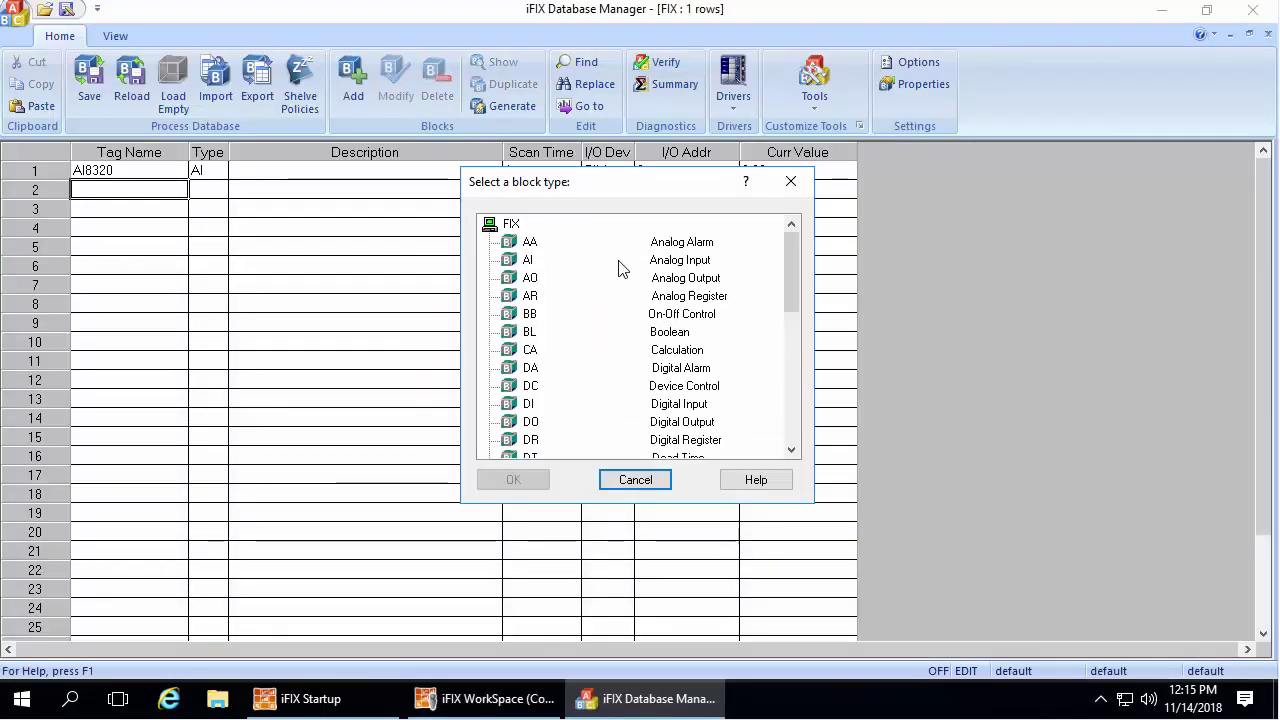
double_click(617, 266)
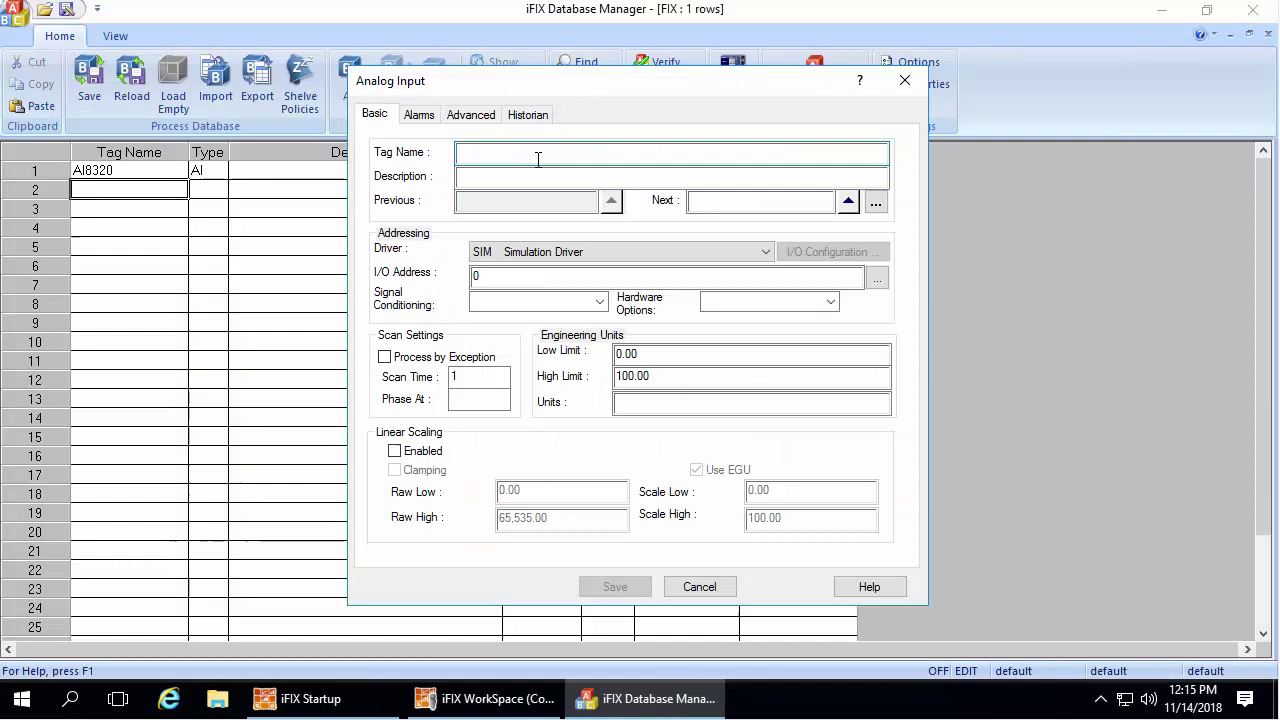
text(THISISAVERYLONGTAGNAME1234567891011121314151617181920212223242526272829303132333435363738394041)
key(Tab)
text(this is my descript)
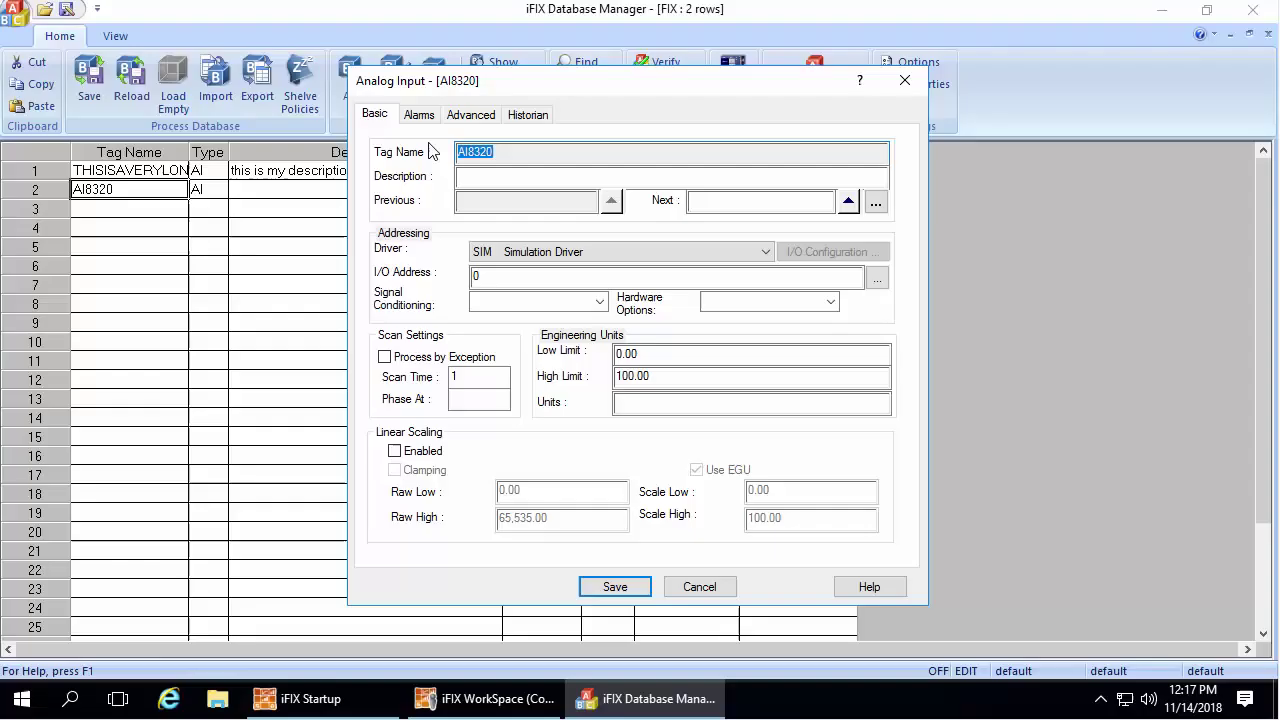
- Enable alarm shelving for AI8320 with the TEST policy, then start a new shelve policy
click(424, 117)
click(697, 290)
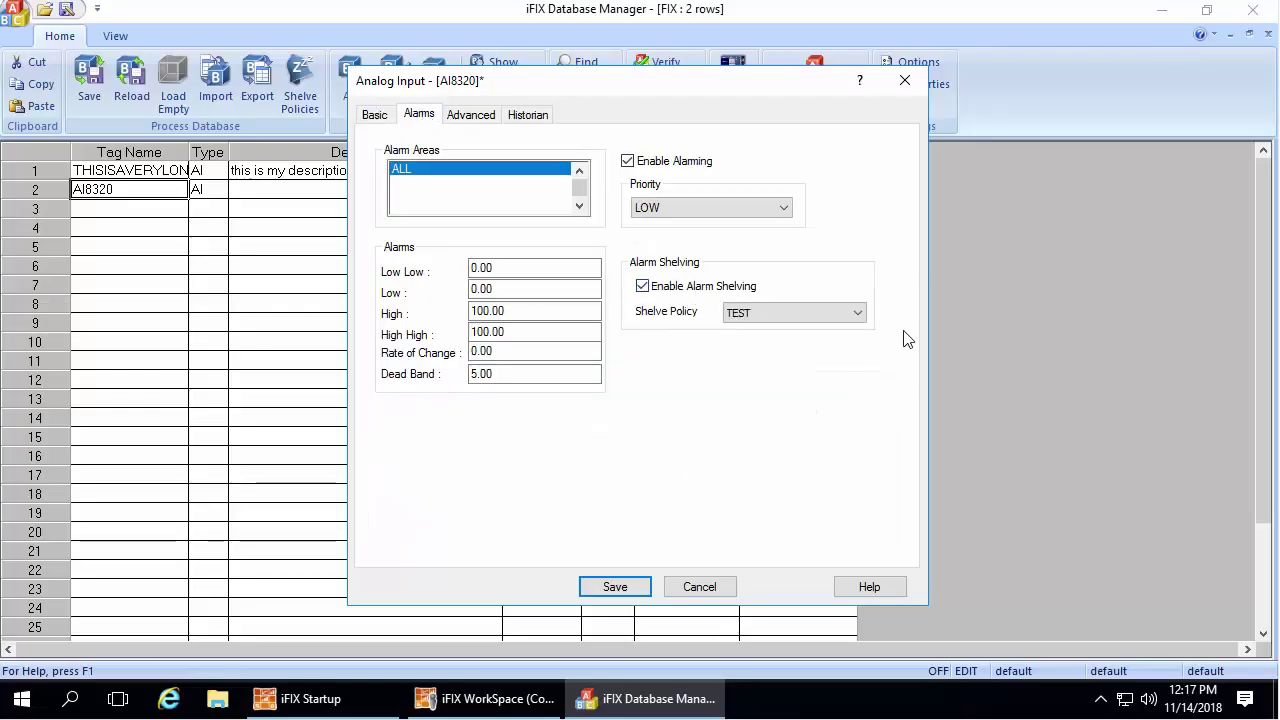
click(853, 318)
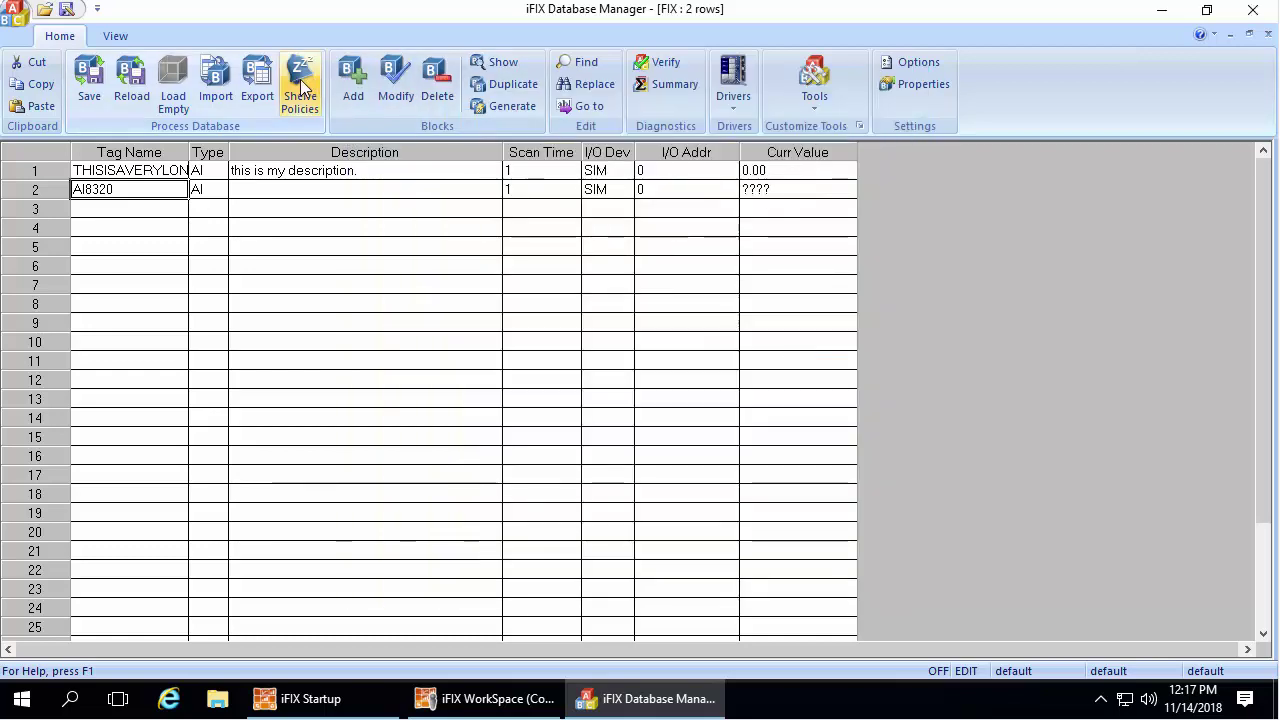
click(302, 86)
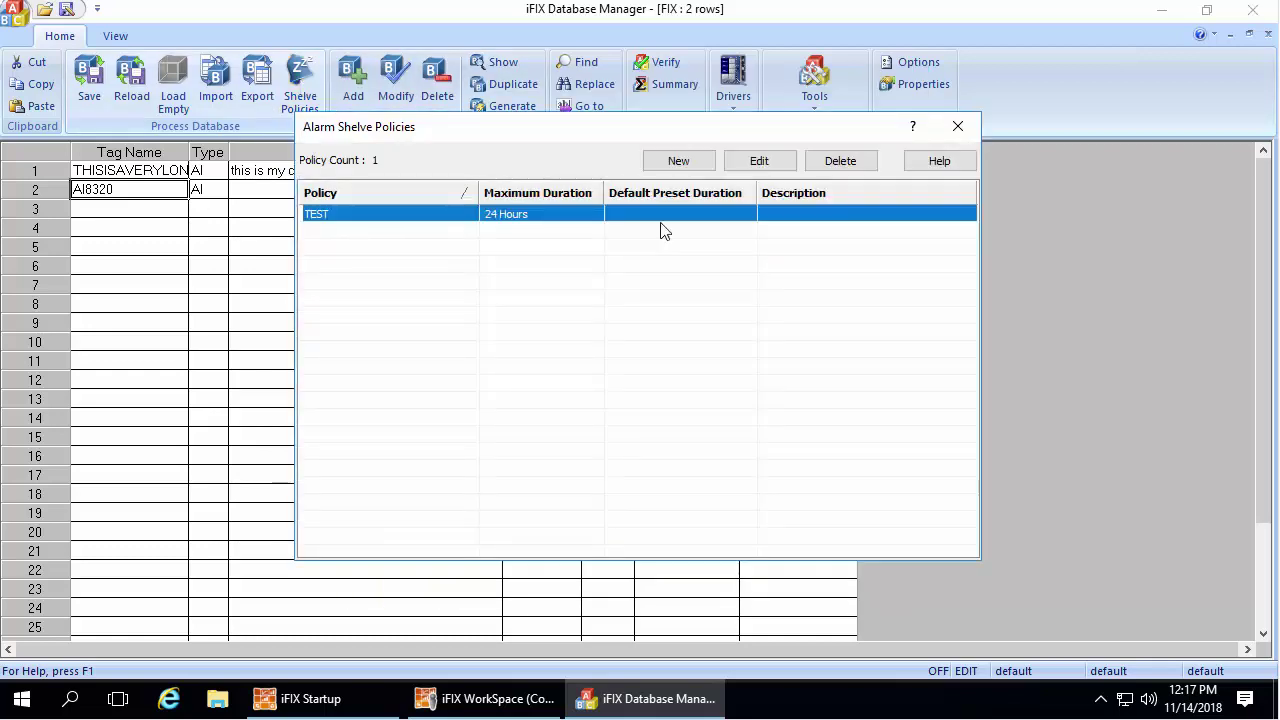
click(679, 161)
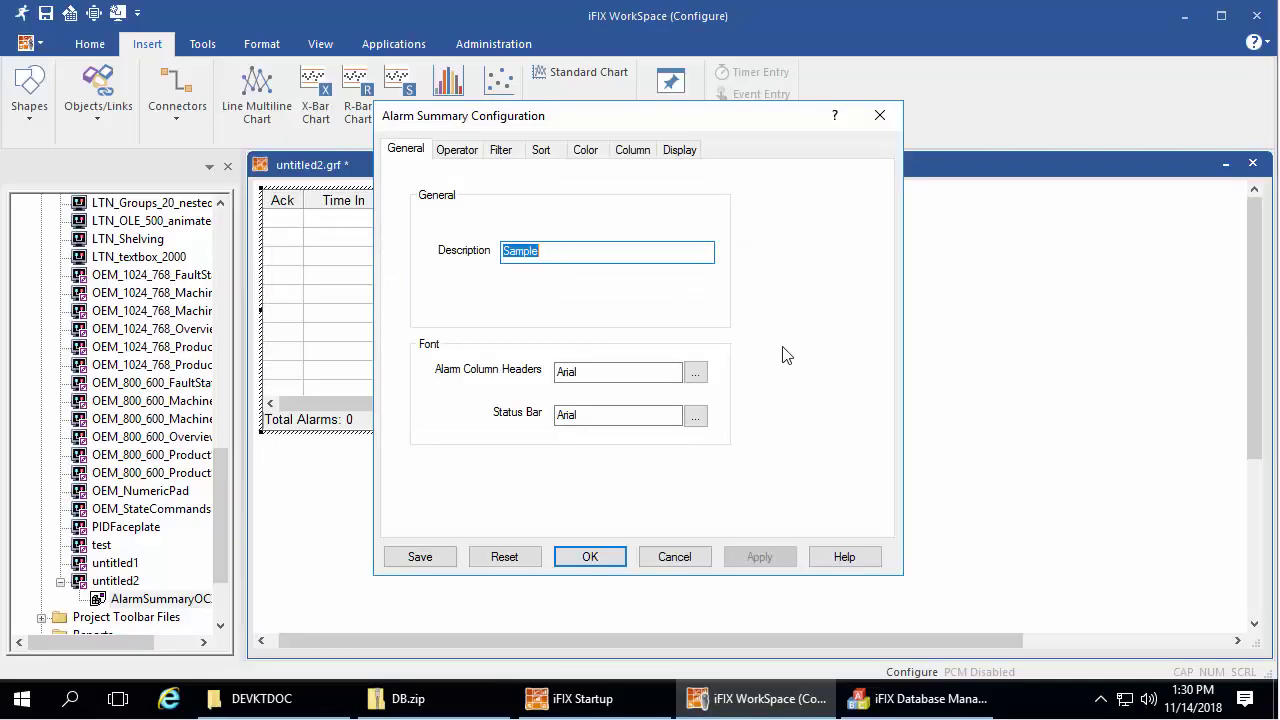
- Add Shelvable and Shelve Duration(HHH:MM) columns to the alarm summary
click(632, 149)
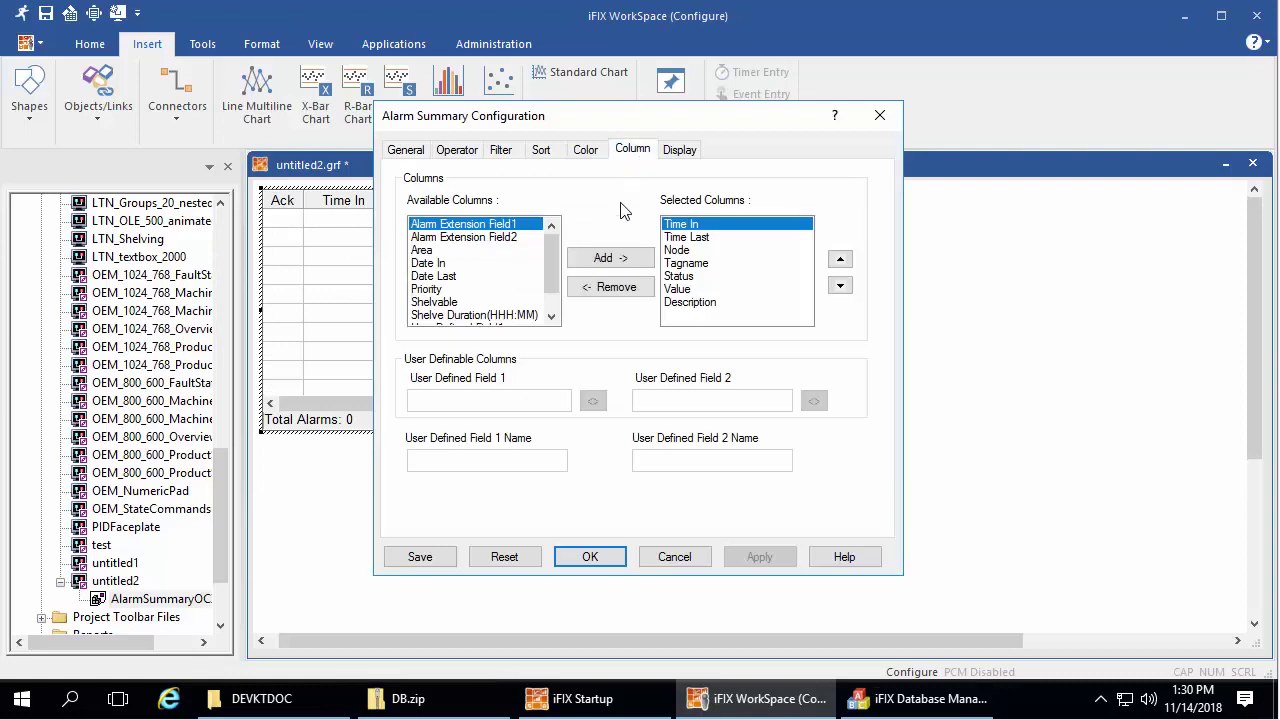
click(474, 302)
click(605, 258)
click(478, 302)
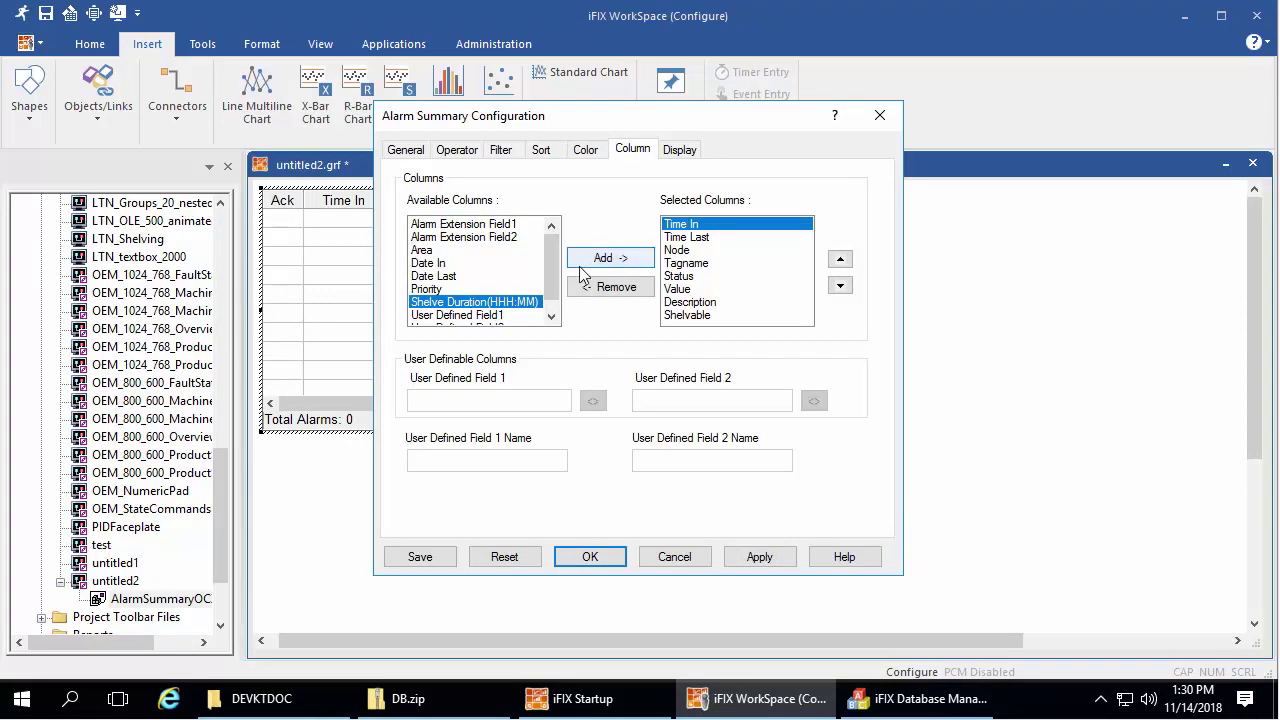
click(611, 259)
drag(812, 300, 809, 329)
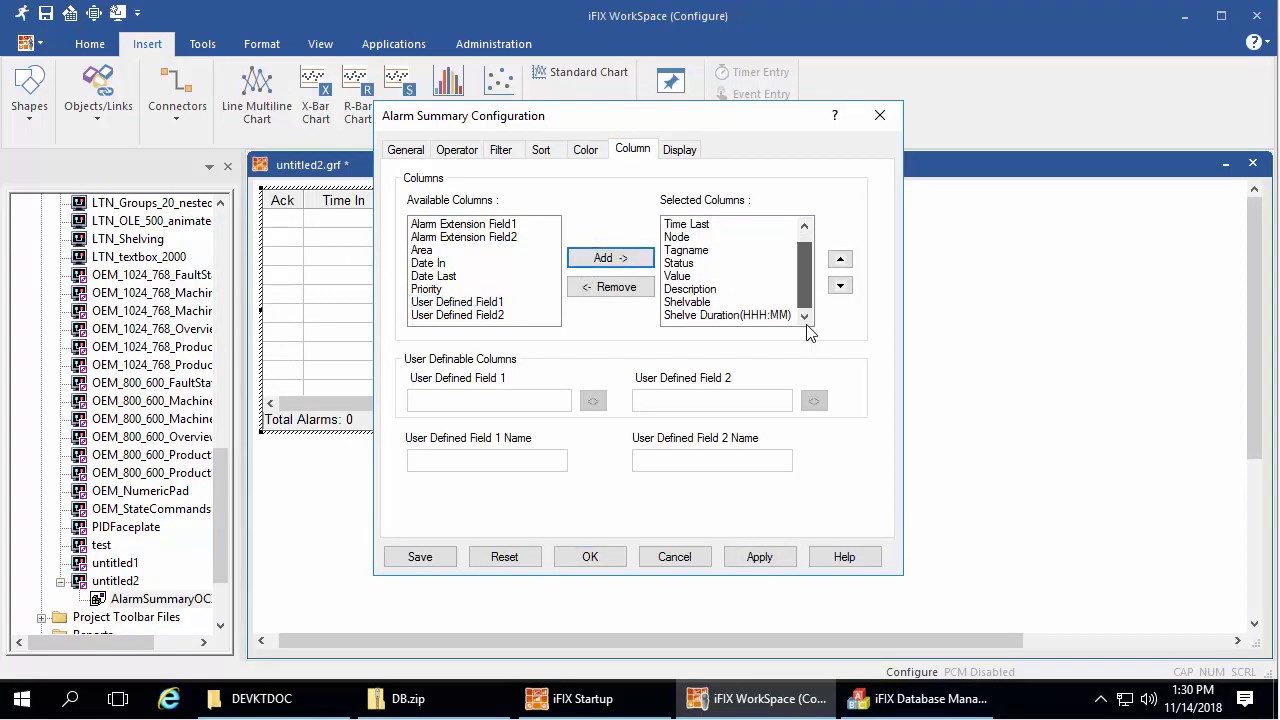
click(615, 556)
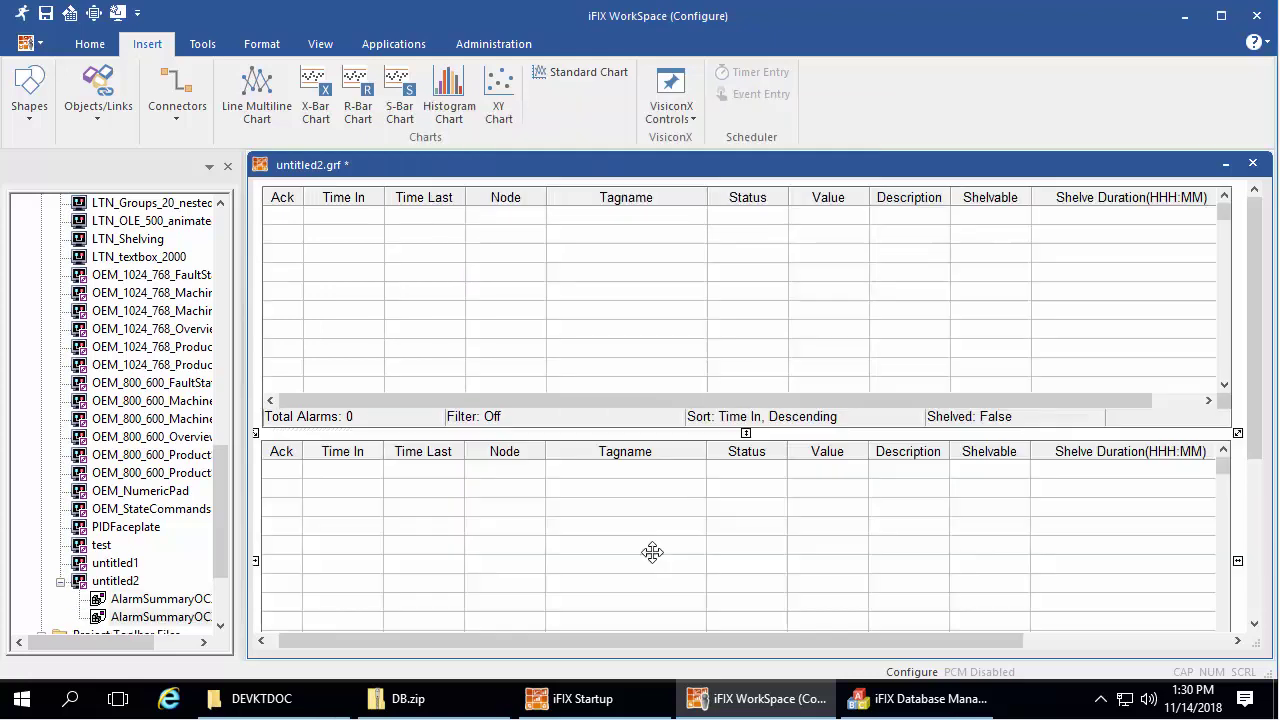
- Set the second alarm summary's filter to display only shelved alarms
double_click(651, 551)
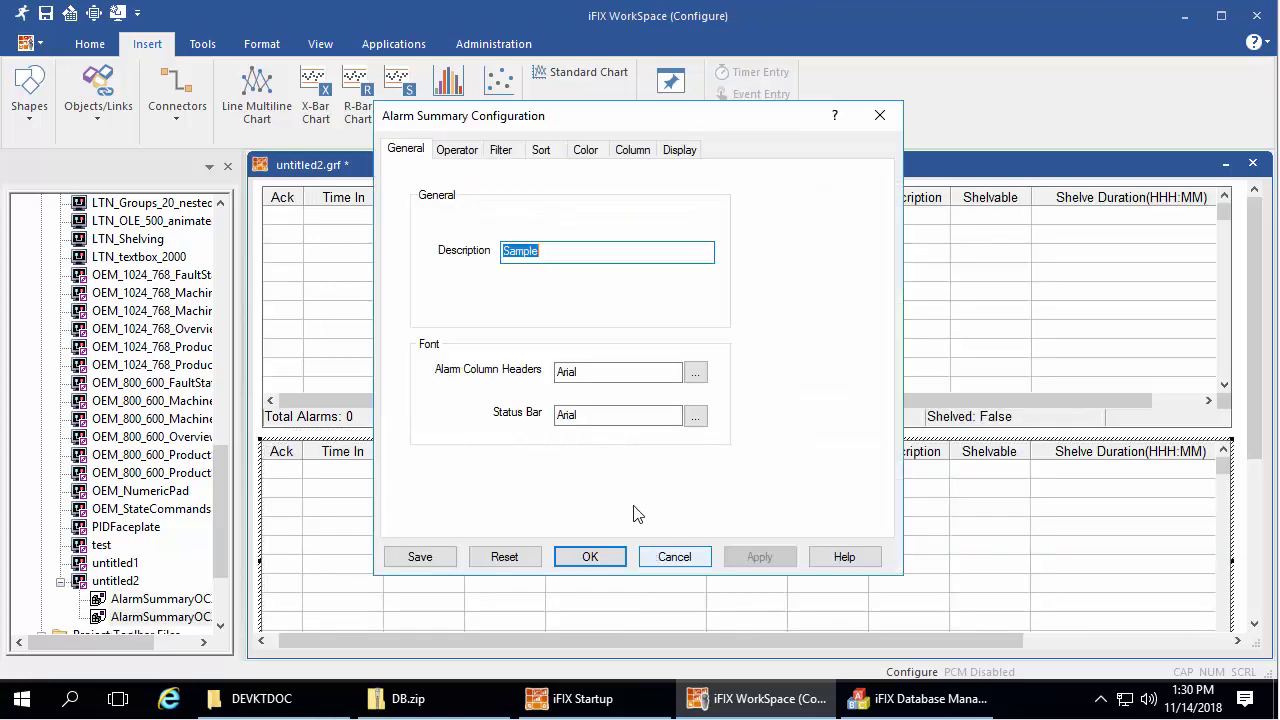
click(506, 152)
click(450, 338)
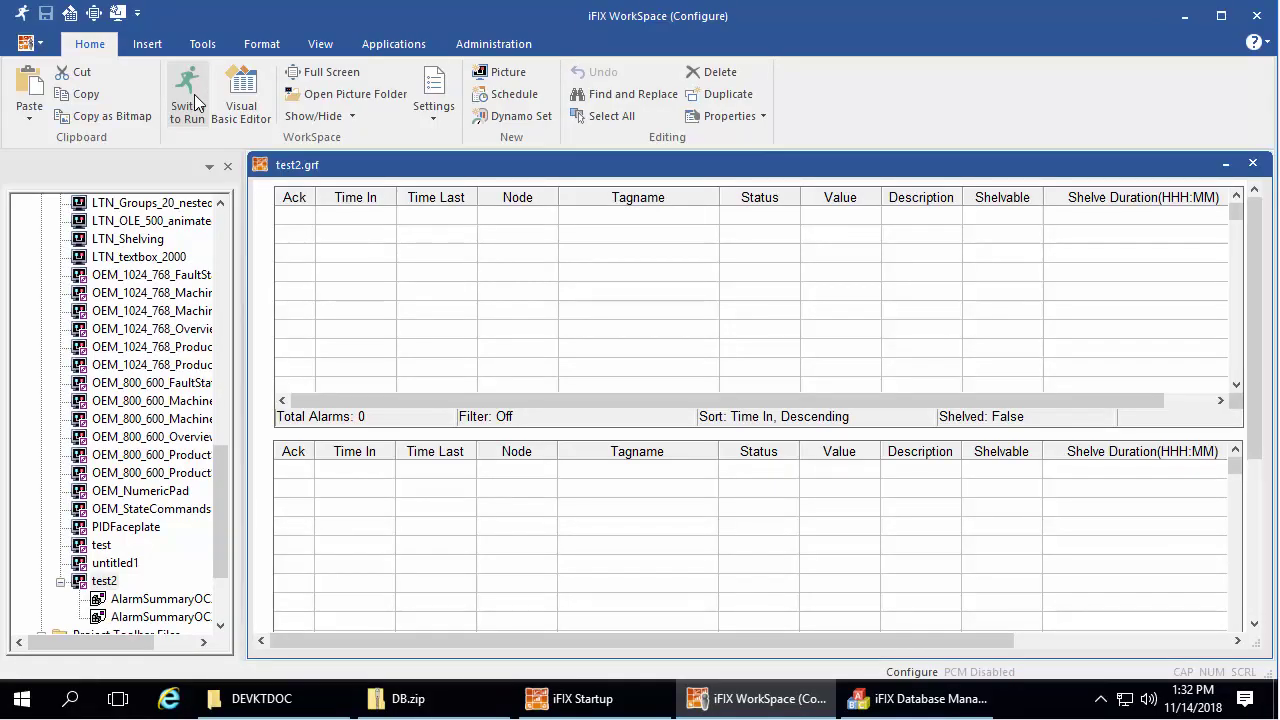
- In run mode, shelve one alarm for the preset duration
click(197, 104)
right_click(303, 127)
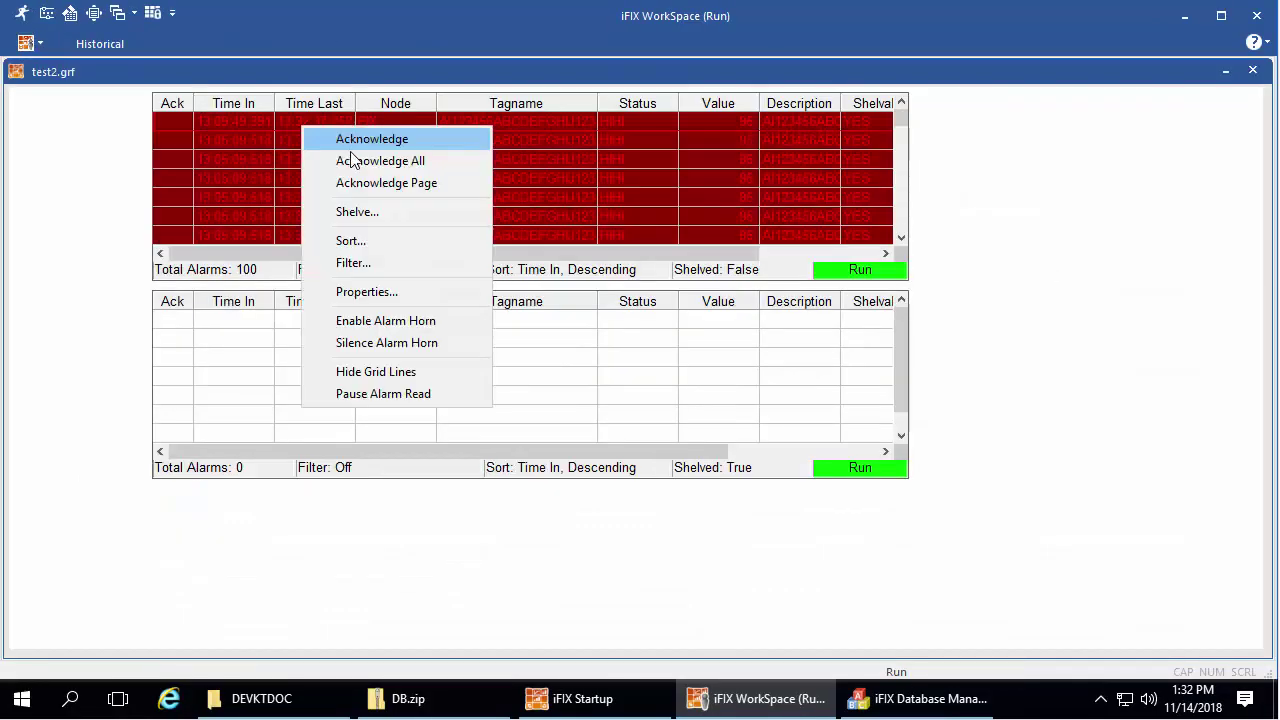
click(351, 213)
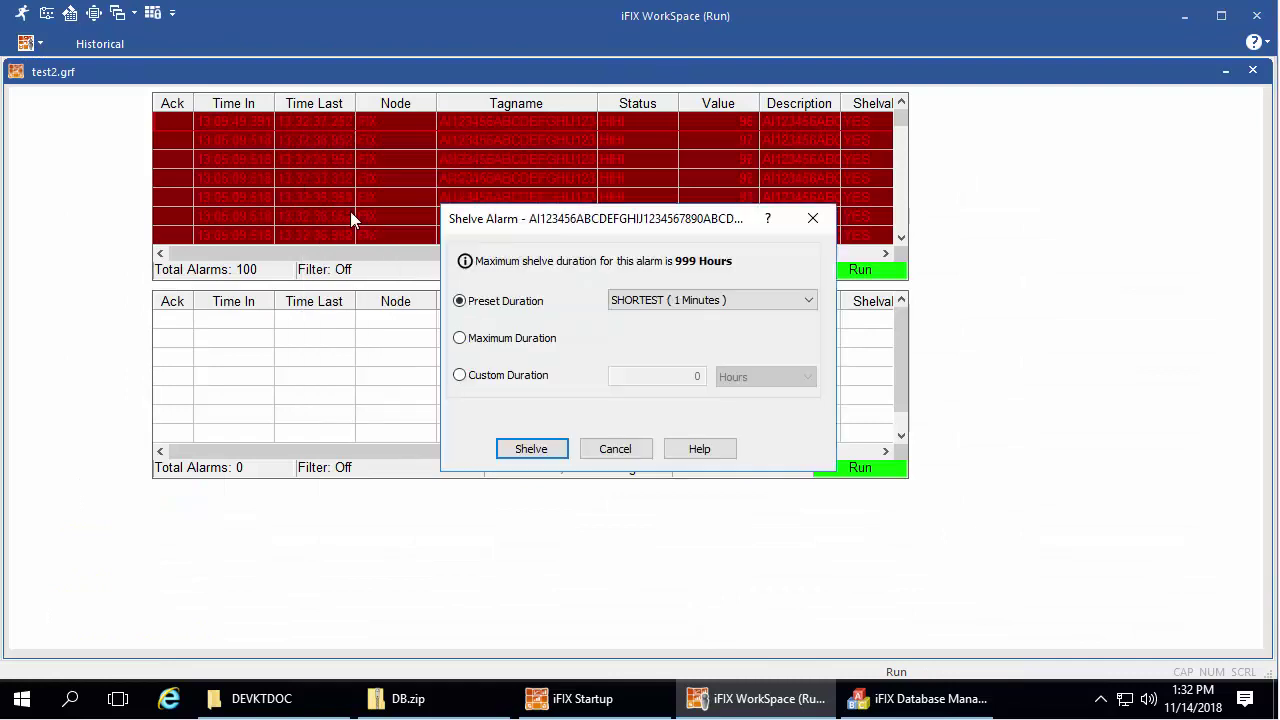
click(541, 455)
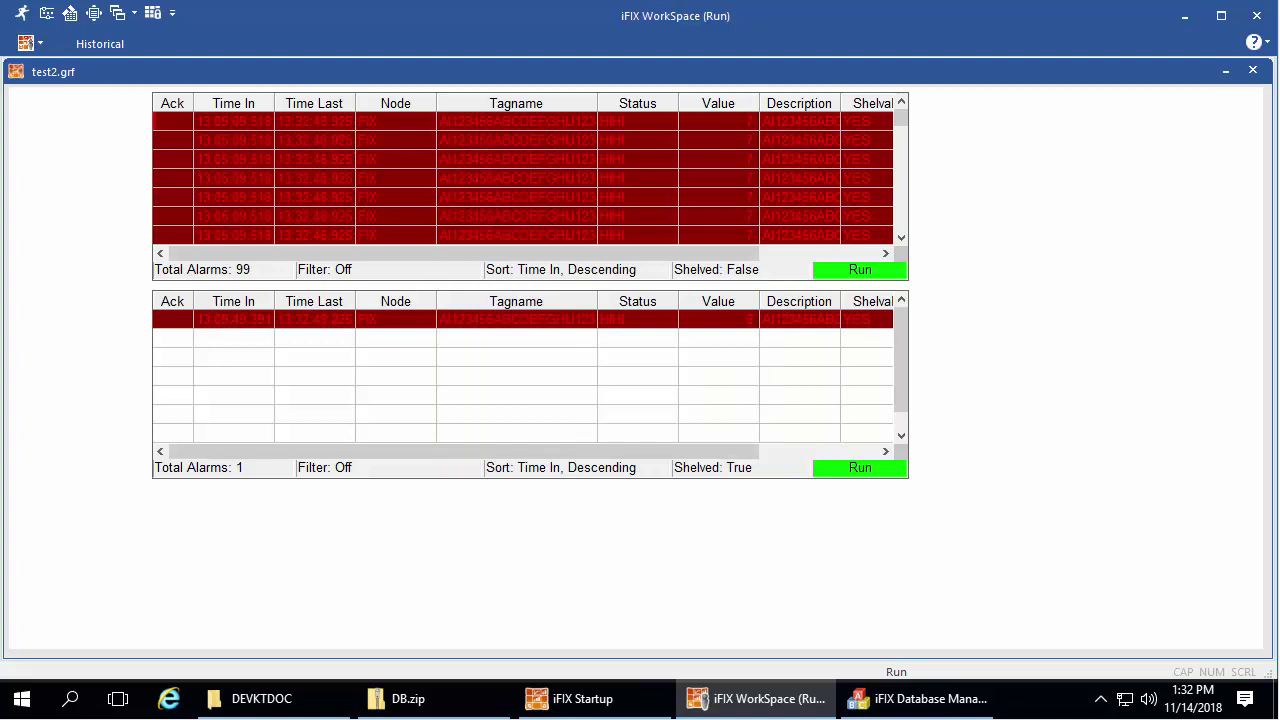
- Pause the alarm list and open shelving options for several selected alarms
click(226, 163)
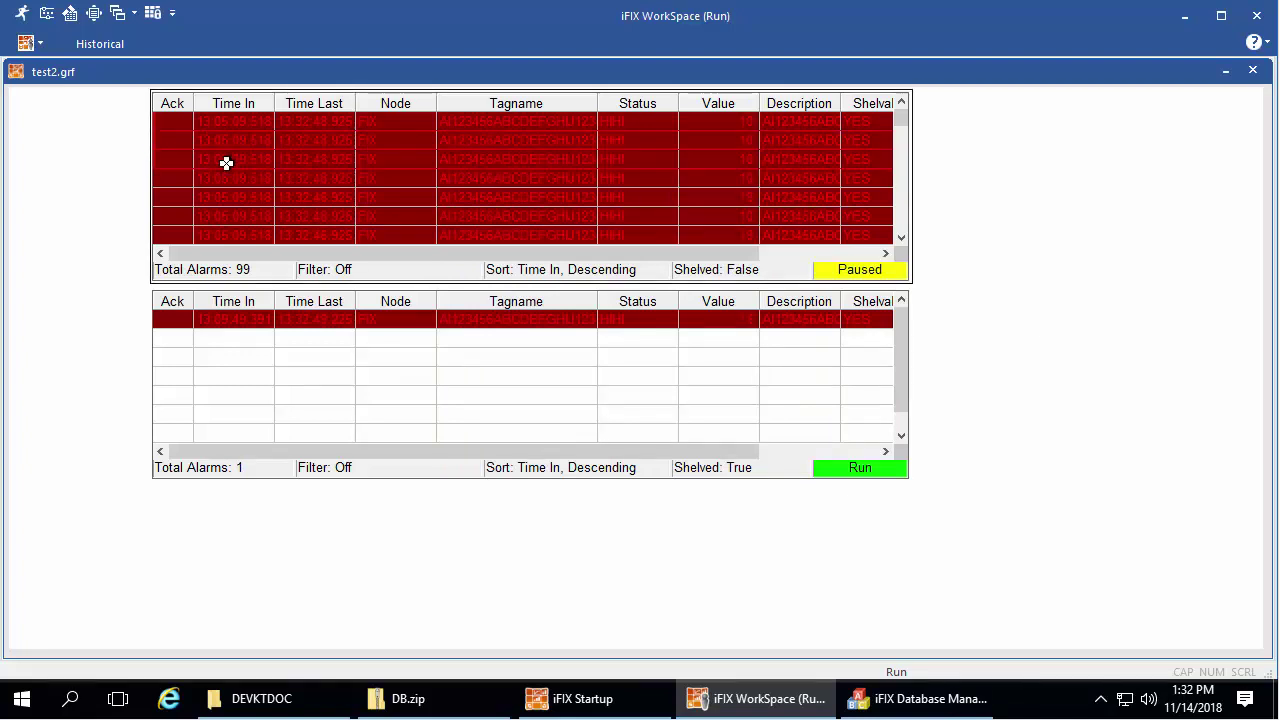
right_click(228, 179)
click(290, 263)
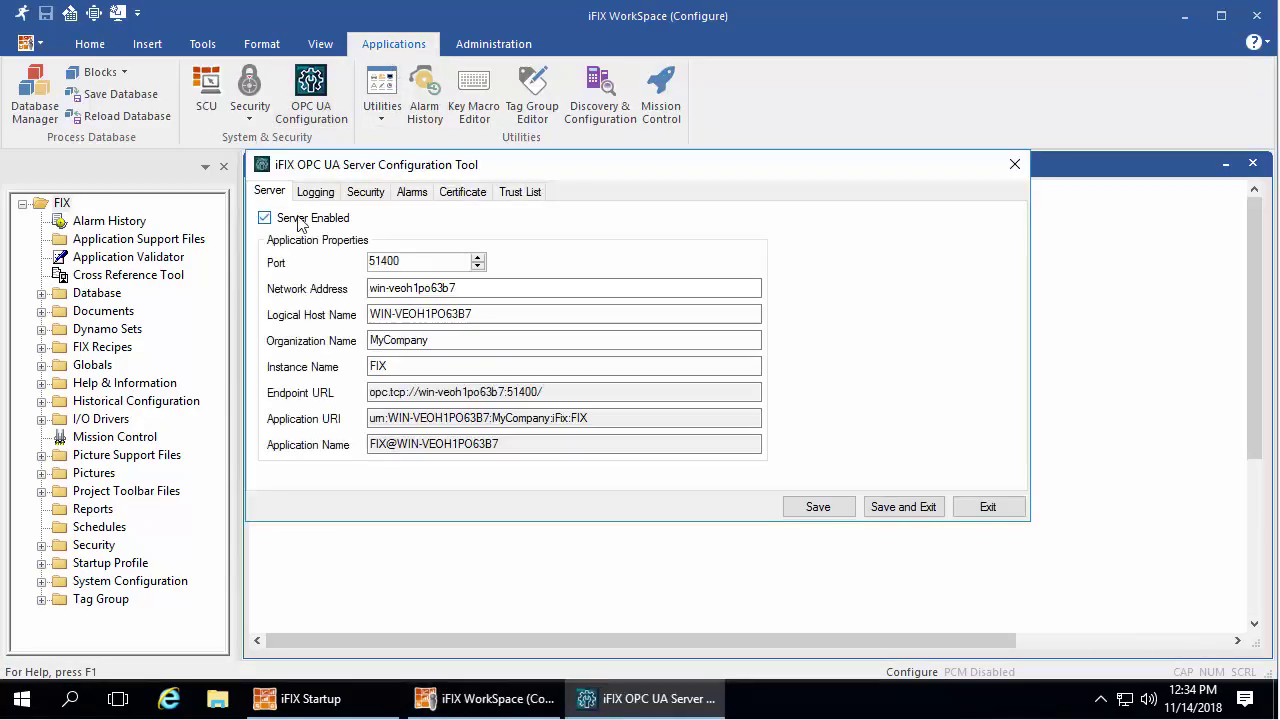
- Review Logging and Security, enable OPC UA server alarms, and view the certificate settings
click(315, 192)
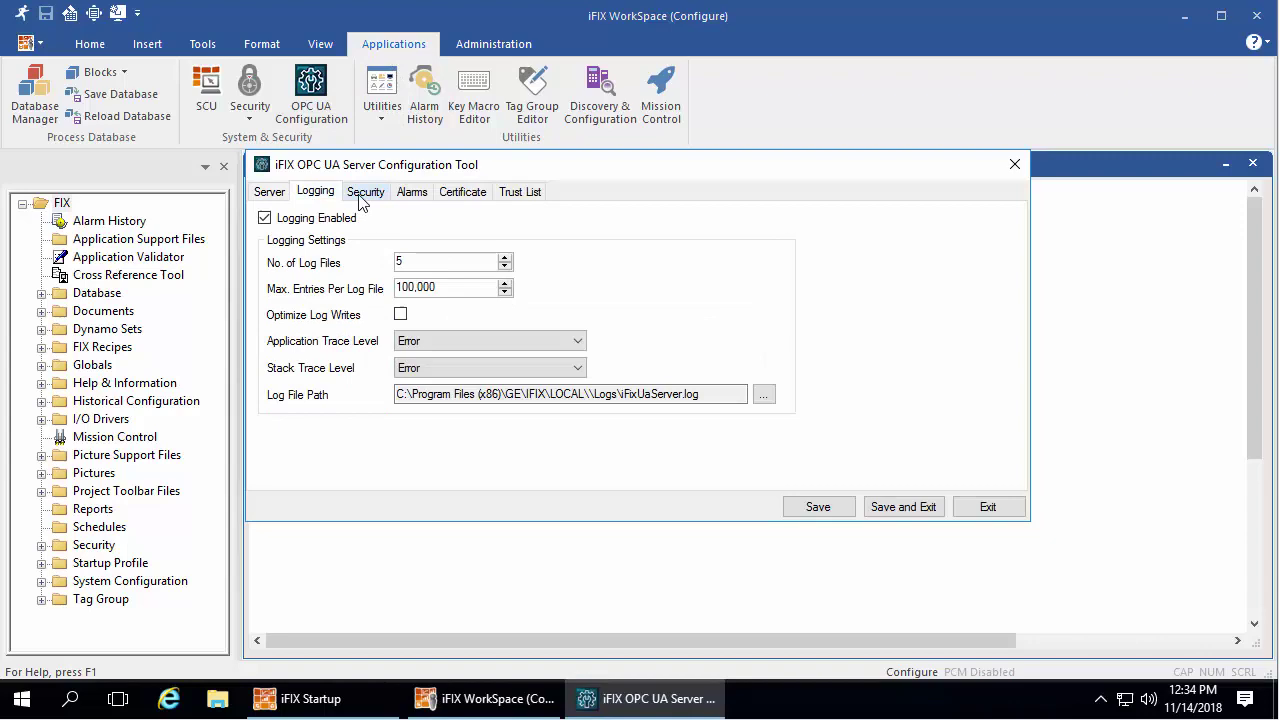
click(363, 196)
click(415, 196)
click(318, 220)
click(464, 194)
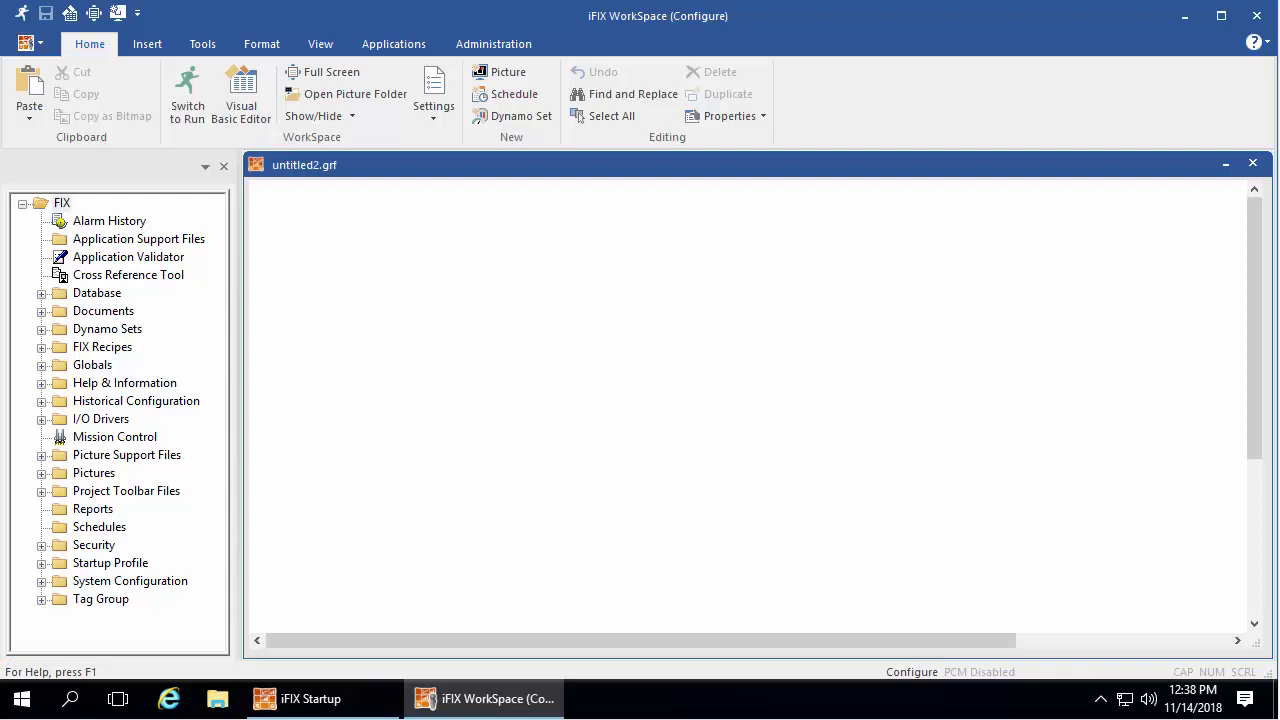
- Publish pictures with all mimics selected, overwriting existing export files, and publishing to Web HMI
click(204, 44)
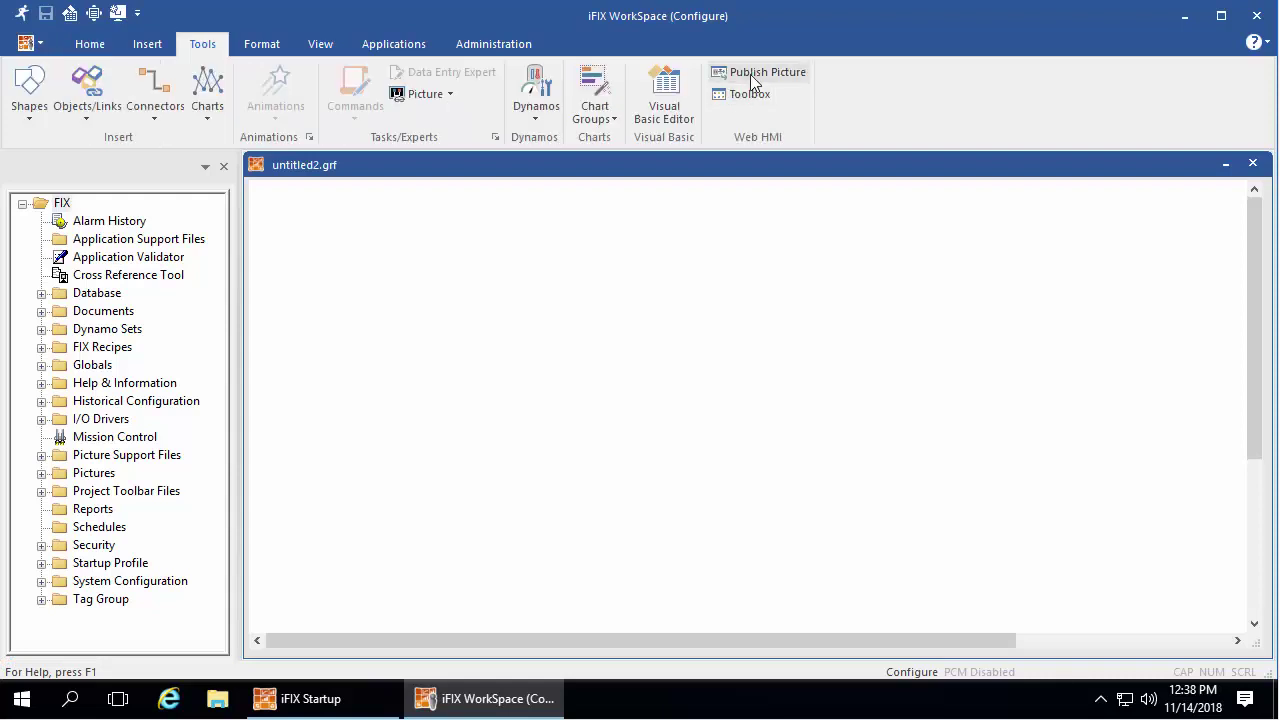
click(754, 76)
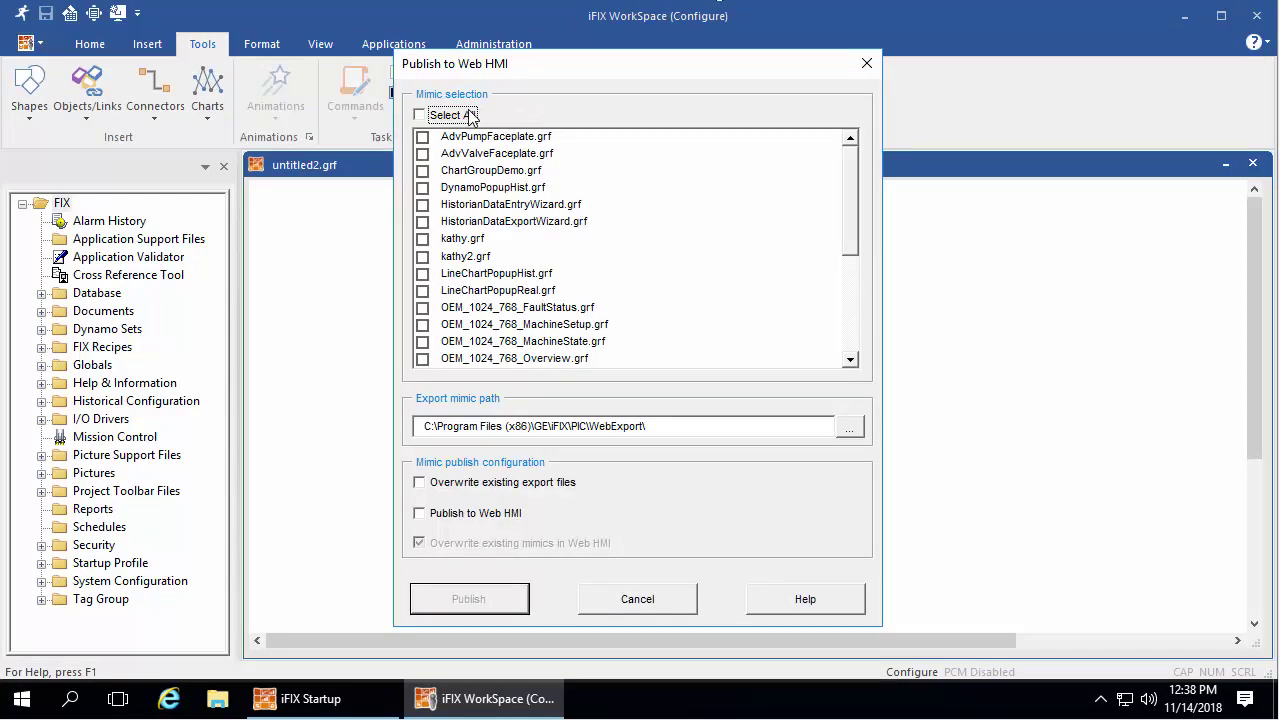
click(420, 115)
click(420, 482)
click(420, 513)
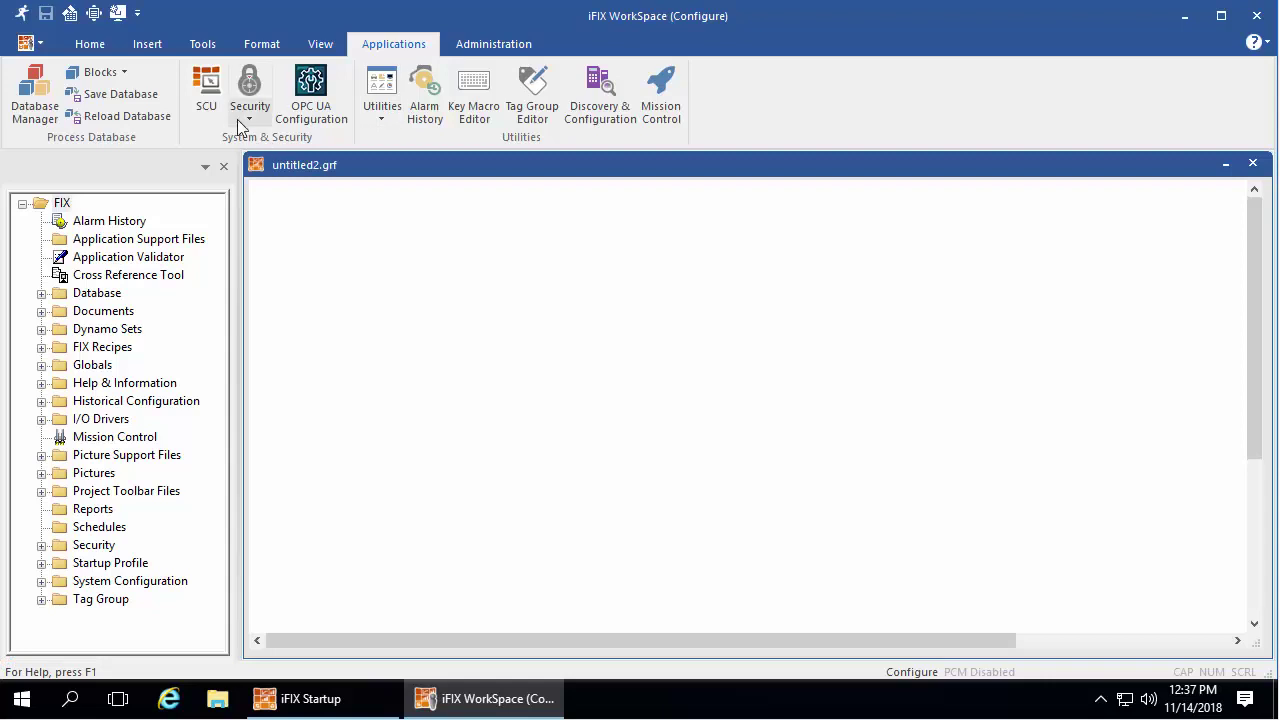
- In Security Configuration, edit the line supervisor account's application features to add Alarm Shelving
click(250, 116)
click(310, 143)
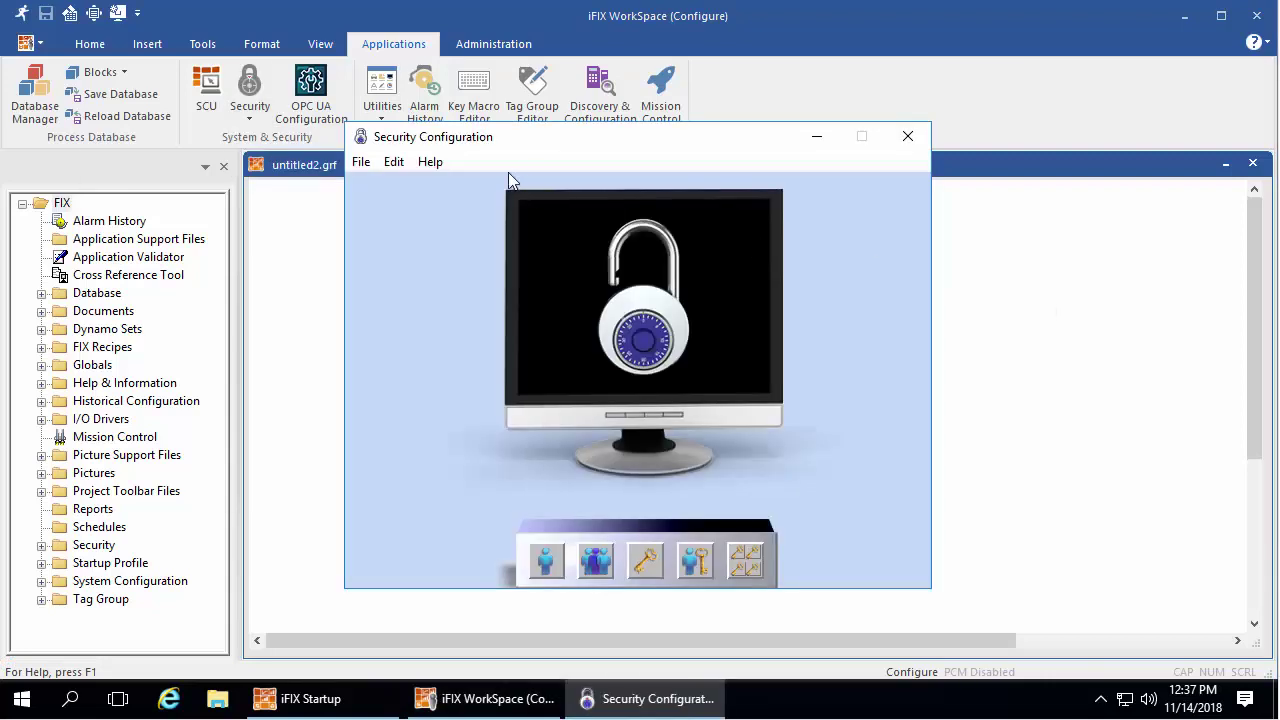
click(543, 563)
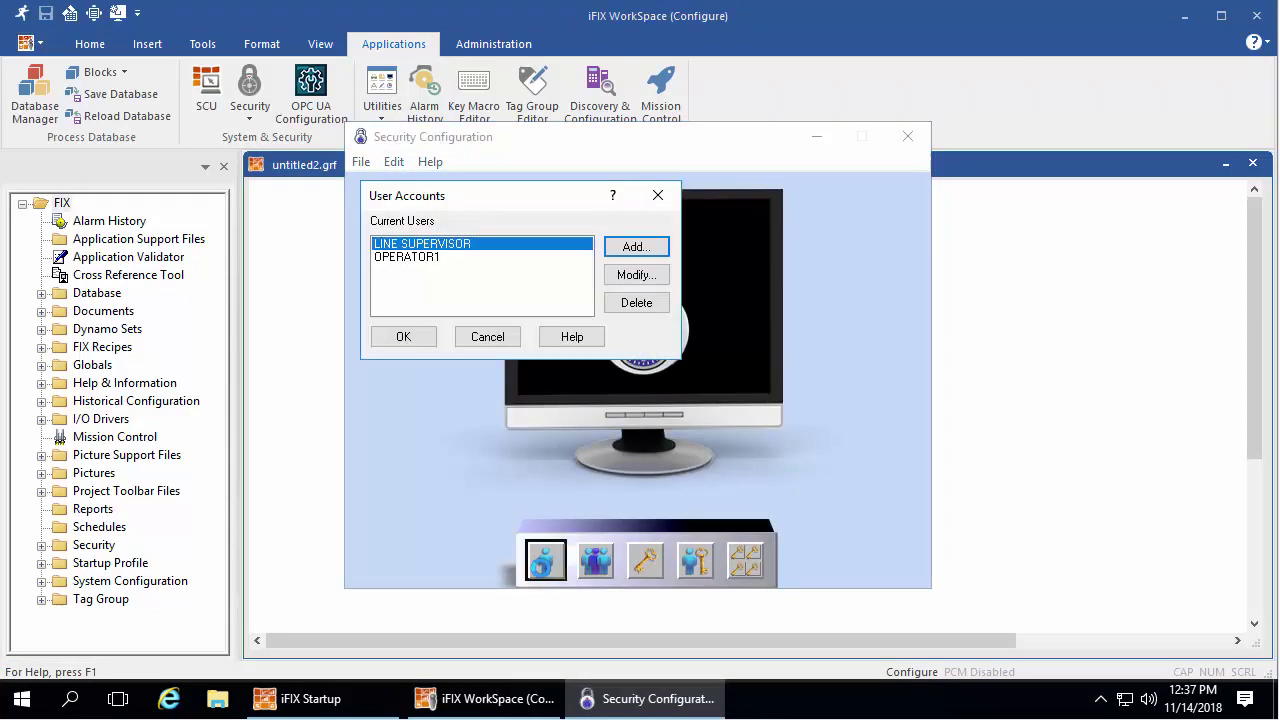
click(634, 280)
click(910, 509)
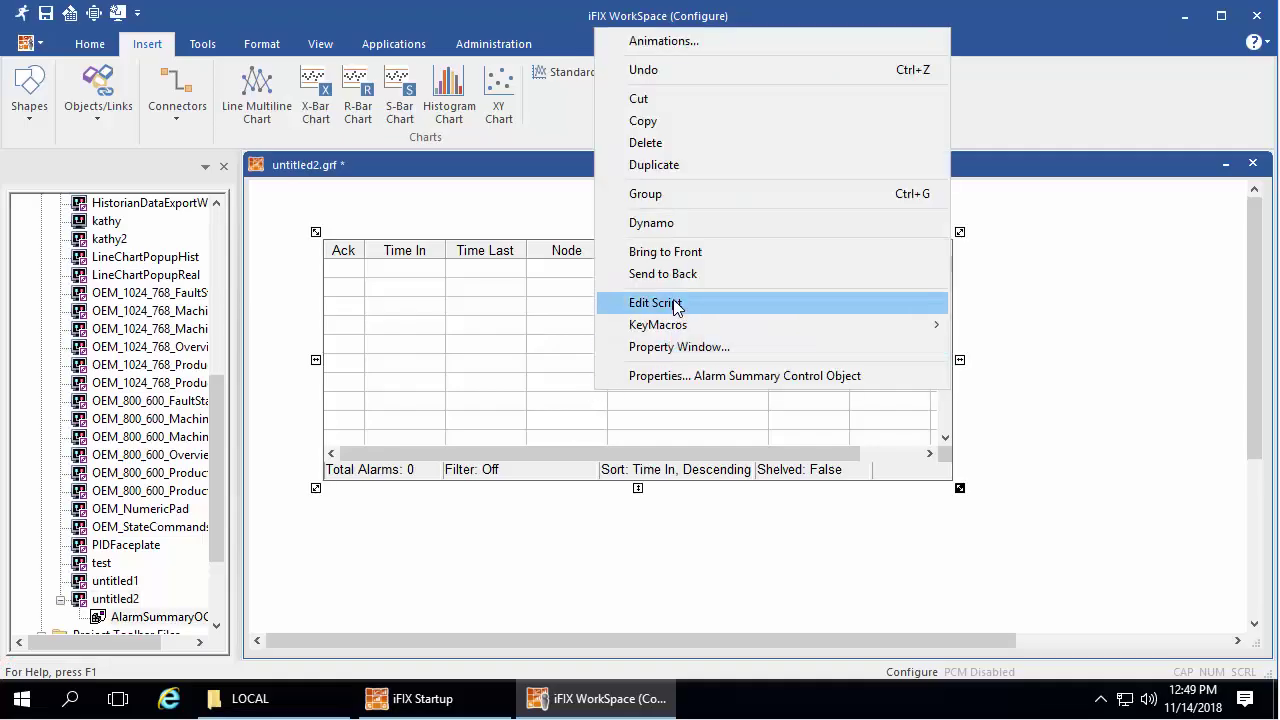
- In the alarm summary's VBA script, browse DisplayShelvedAlarms, ShelveAlarm, UnShelveAlarm and AlarmShelving members
click(674, 300)
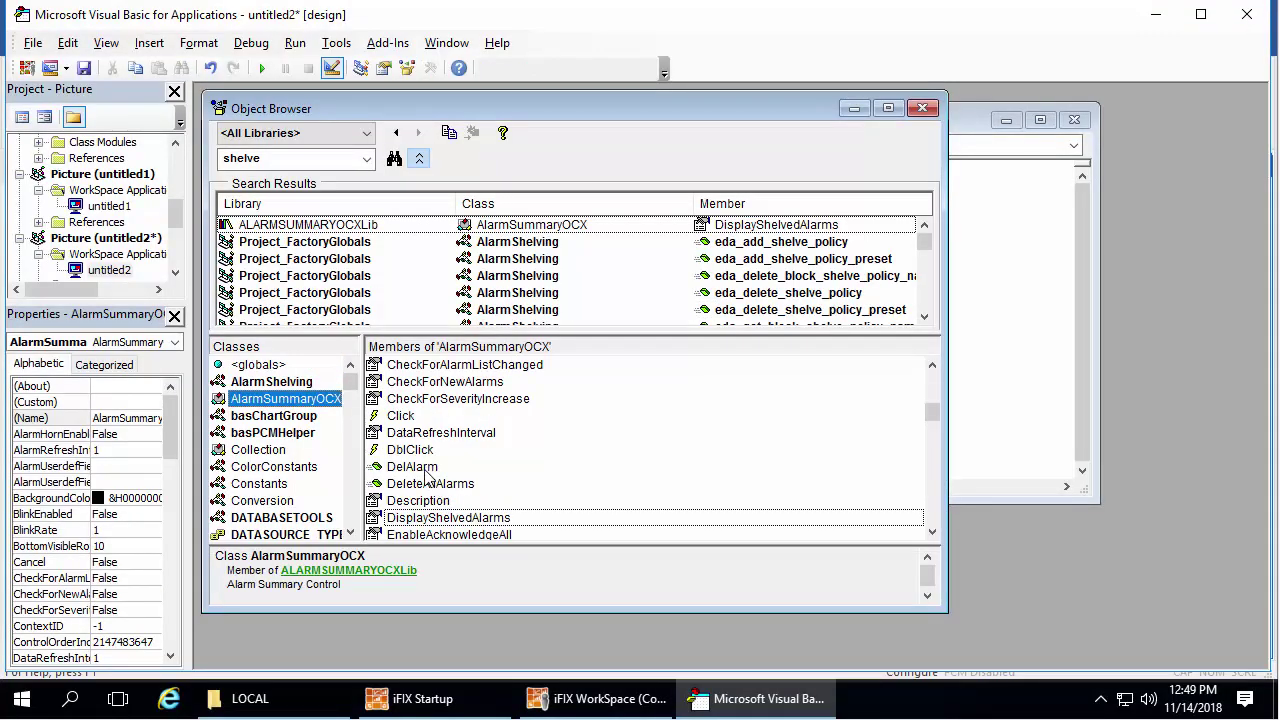
click(474, 518)
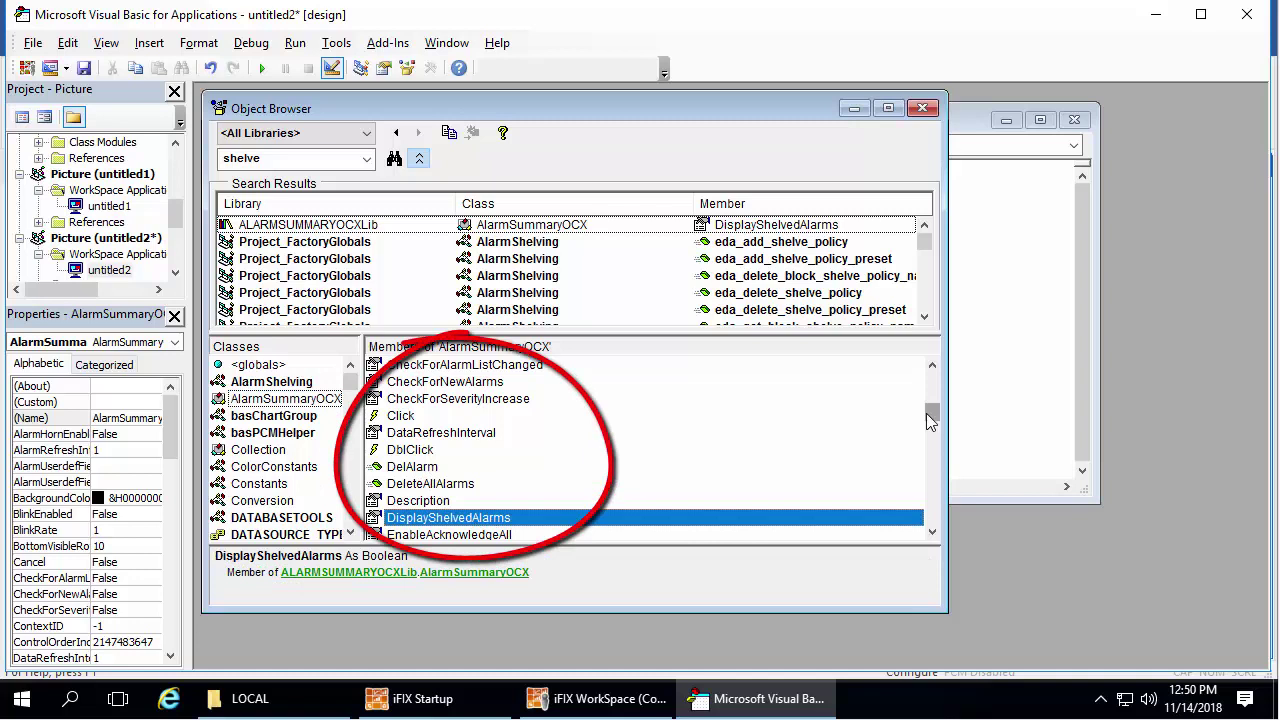
drag(931, 421, 932, 503)
click(424, 485)
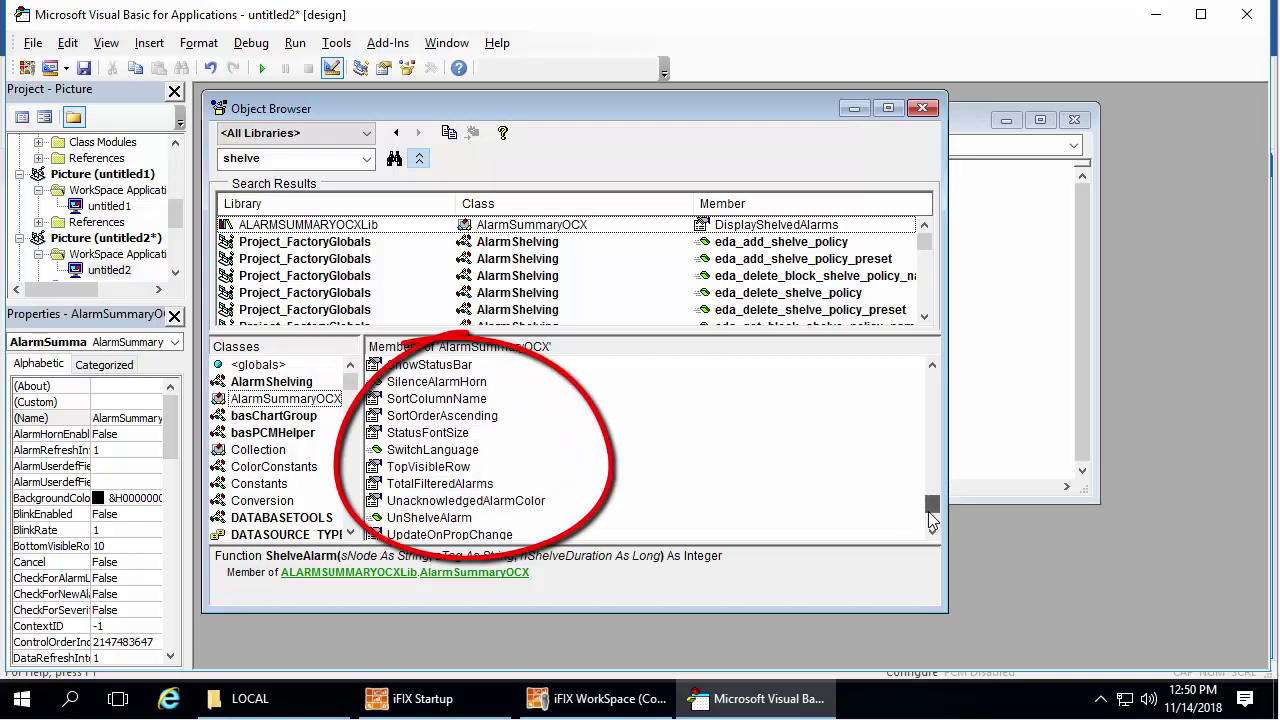
click(428, 517)
click(296, 383)
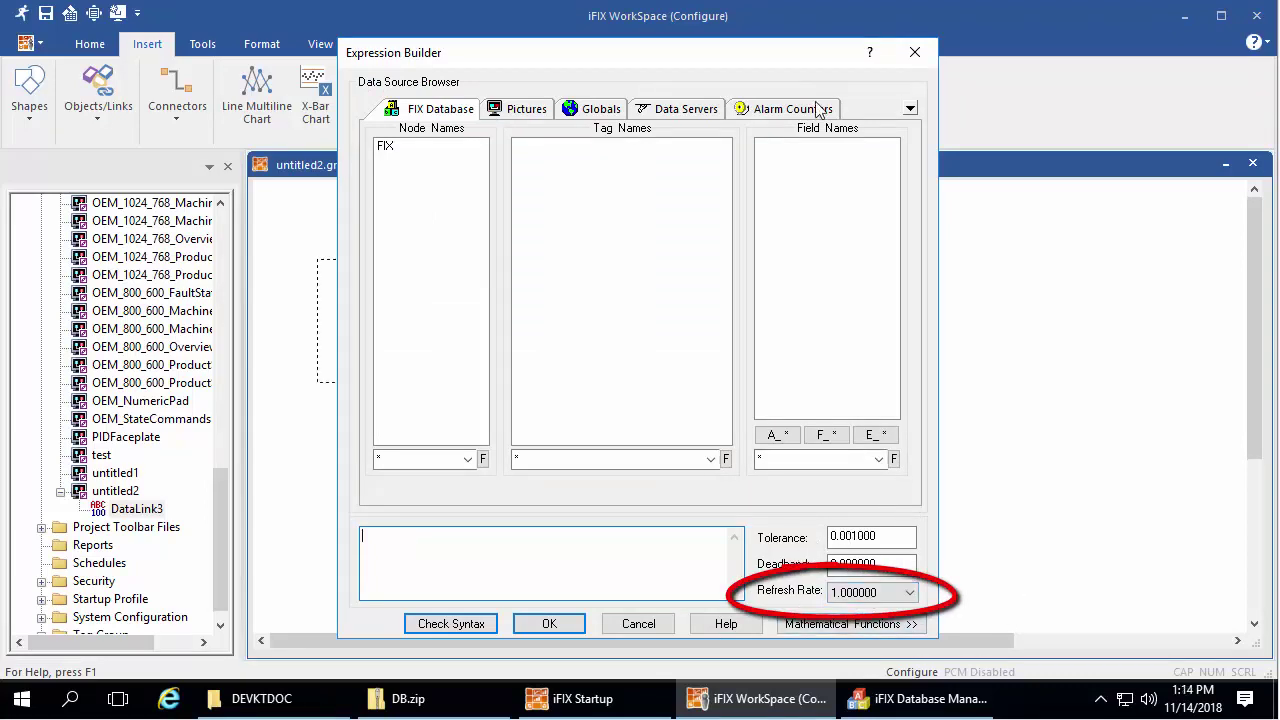
- Set the data link expression to Fix32.FIX.ALARMCOUNTERS.A_SHELVETOT from the Alarm Counters sources
click(824, 110)
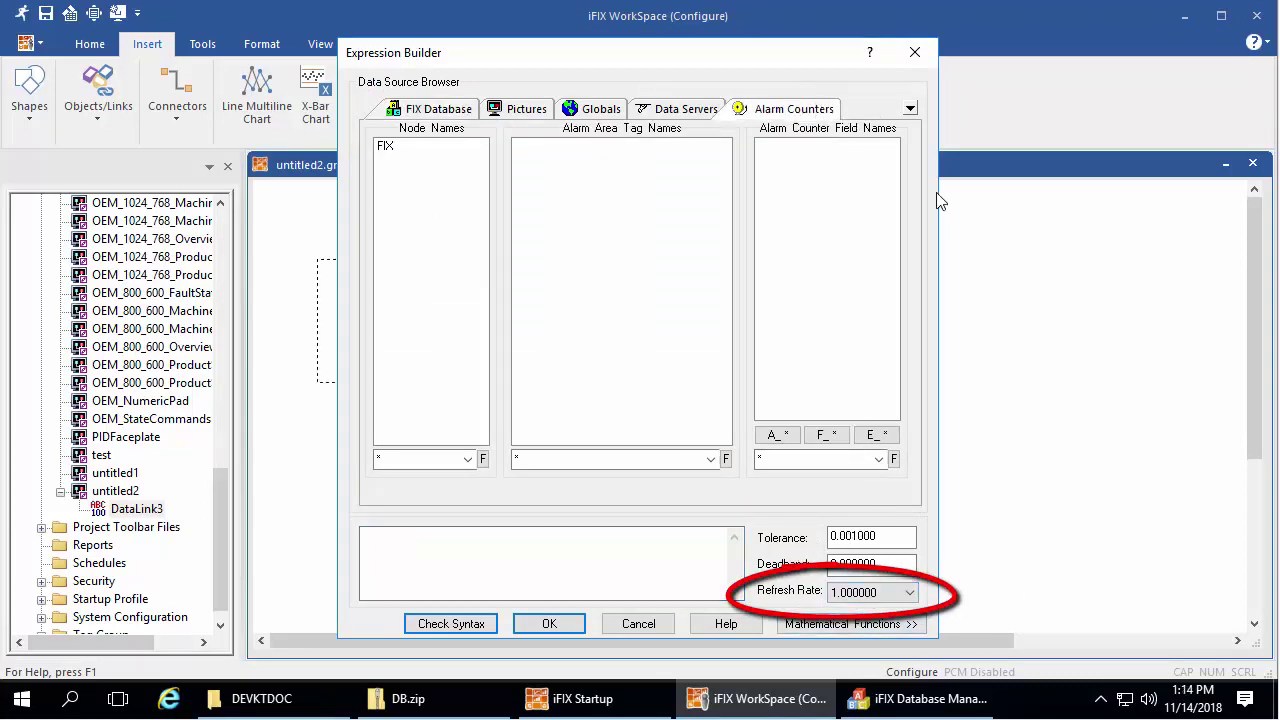
click(383, 147)
click(548, 160)
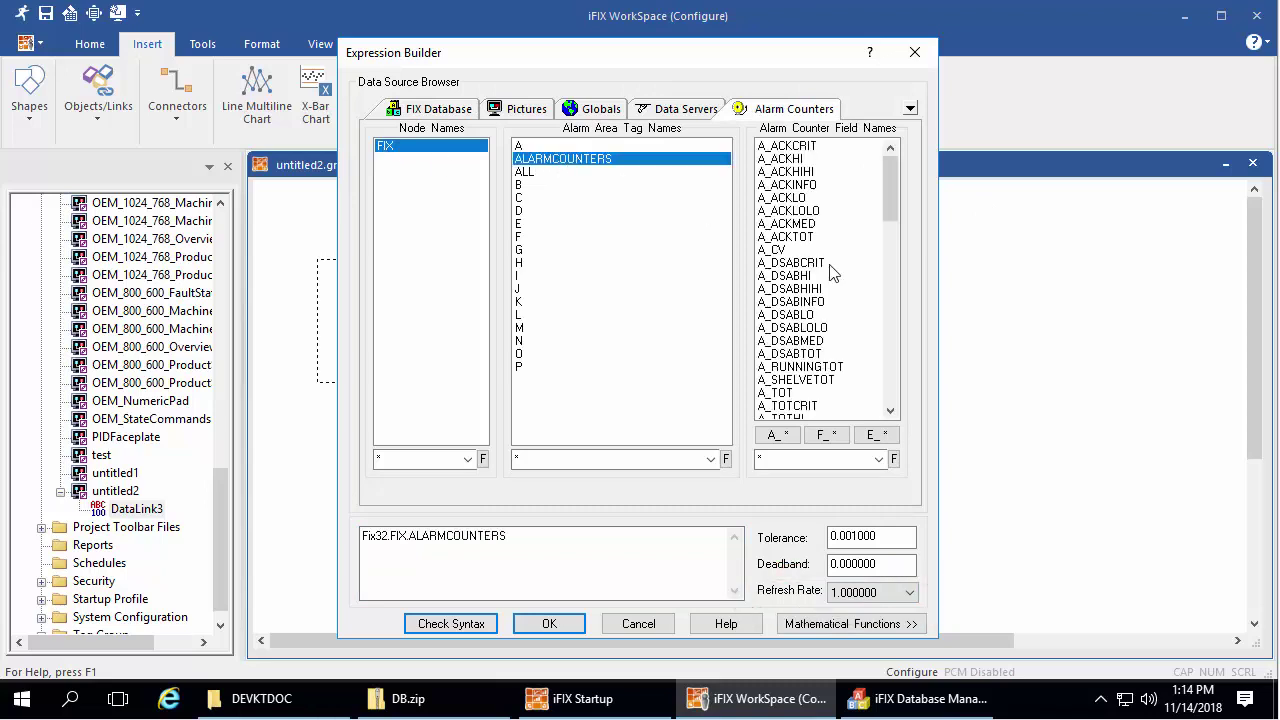
click(796, 380)
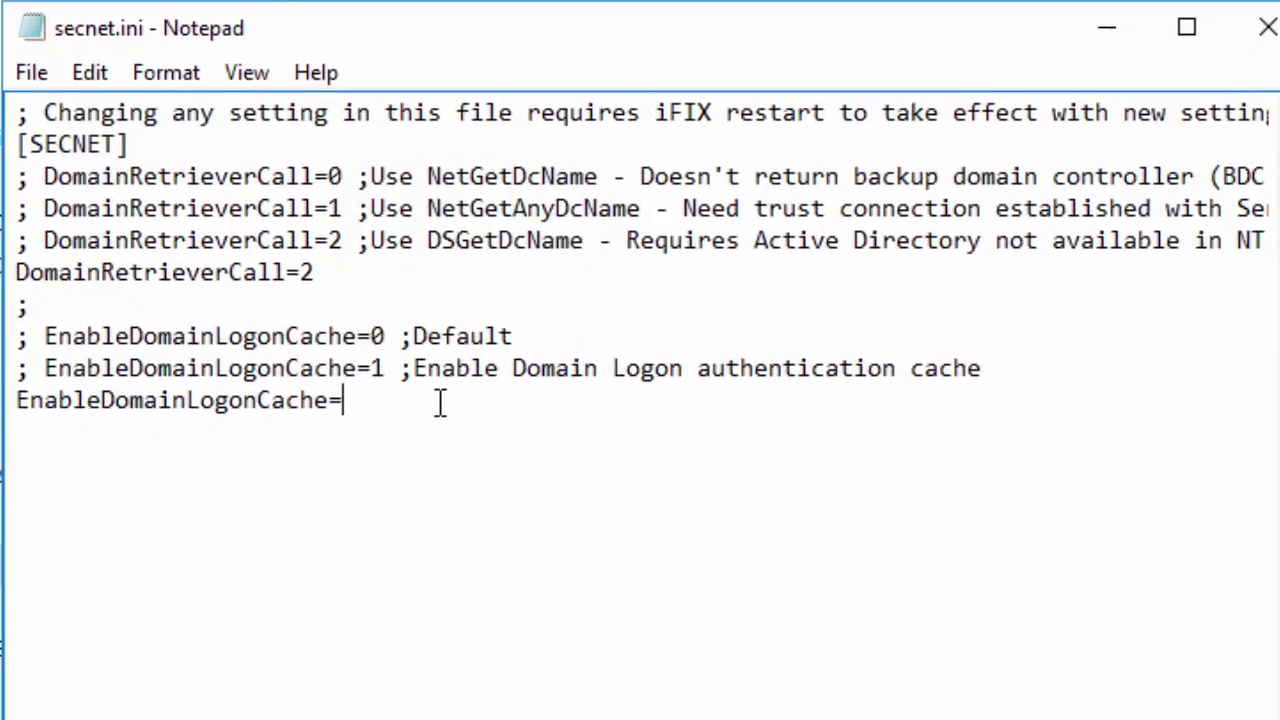
- Set EnableDomainLogonCache to 1 in secnet.ini
text(1)
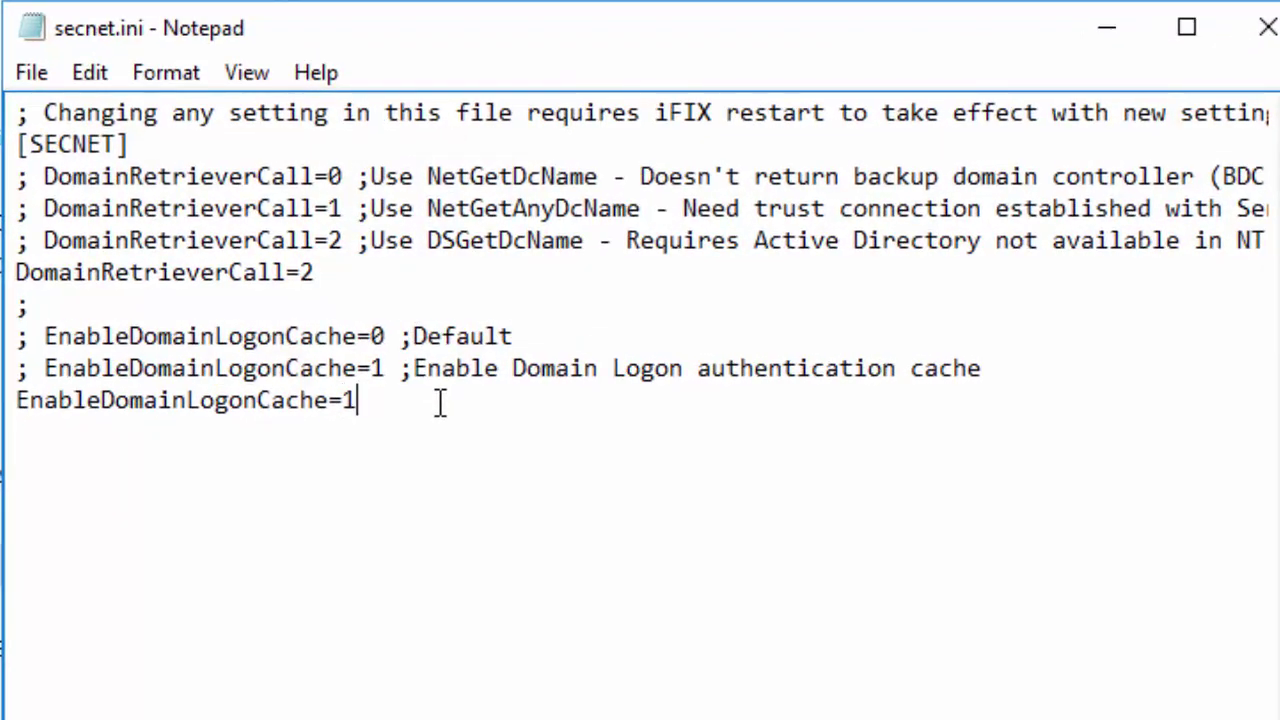